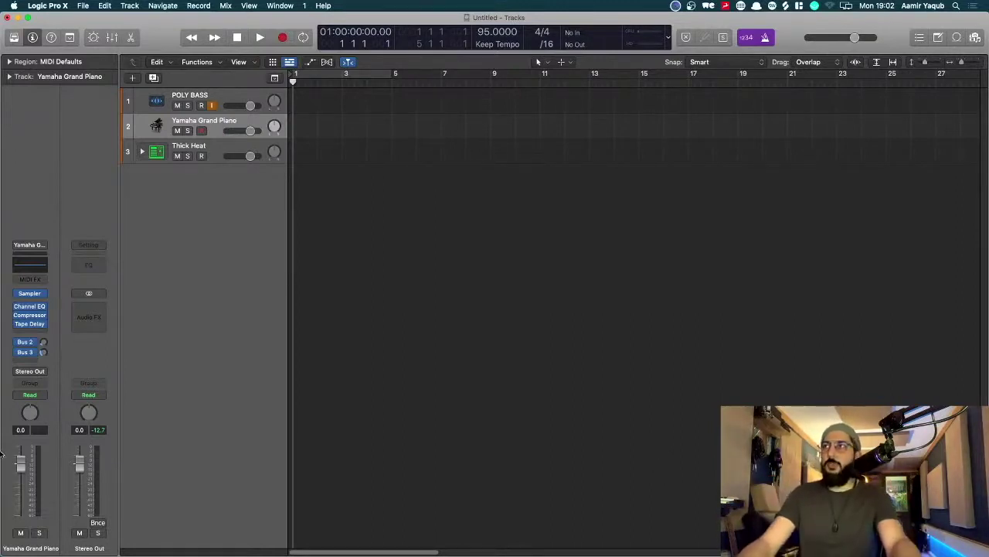
Turn off POLY BASS input monitoring and make the track rows two zoom steps taller.
{"action": "mouse_move", "coordinate": [4, 306]}
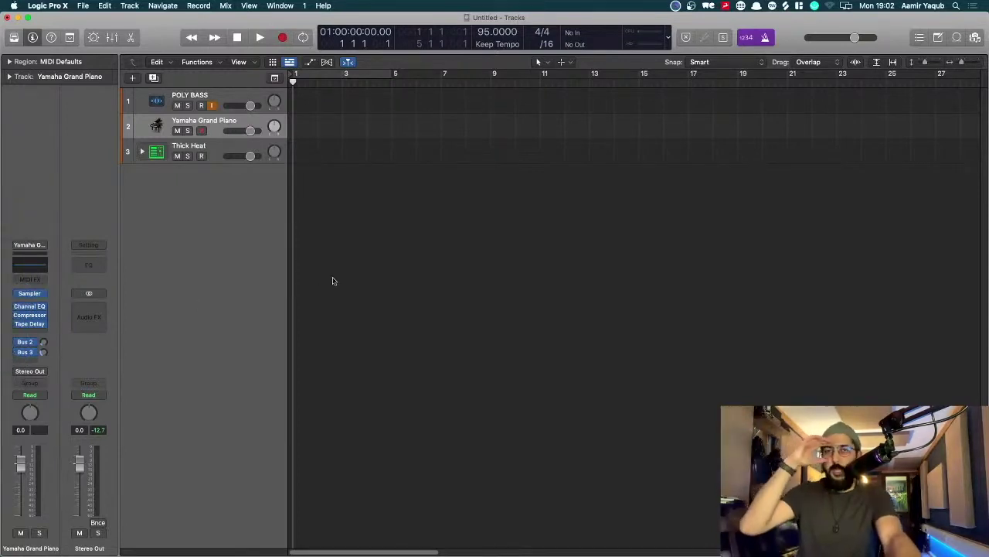
{"action": "left_click", "coordinate": [211, 107]}
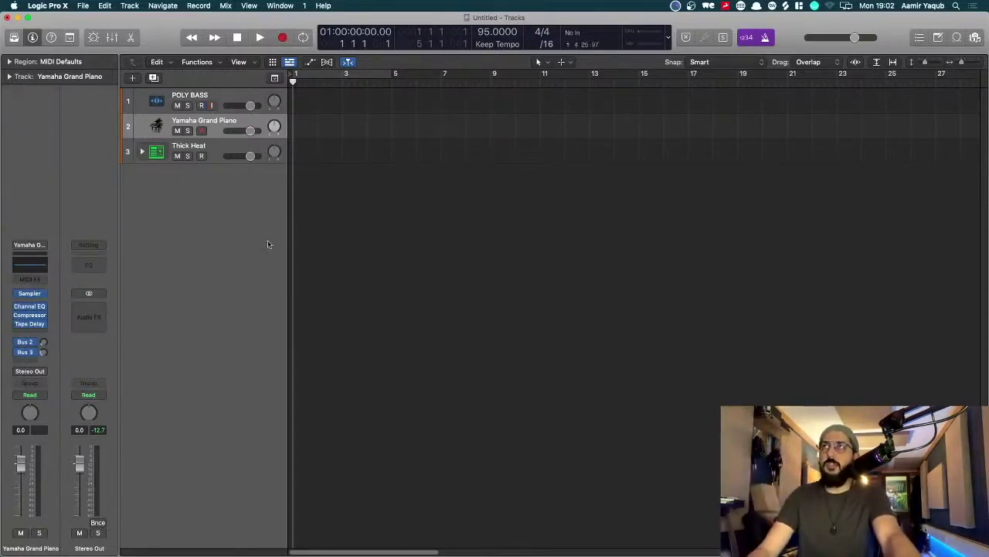
{"action": "key", "text": "super+Down"}
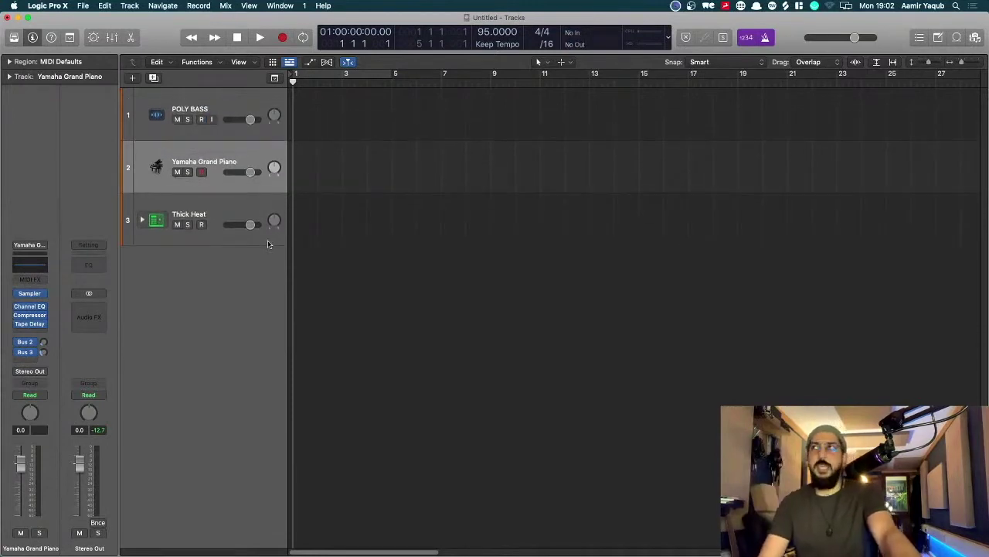
{"action": "key", "text": "super+Down"}
Shrink the track rows back two steps and select the Thick Heat track.
{"action": "left_click", "coordinate": [422, 263], "text": "ctrl+alt"}
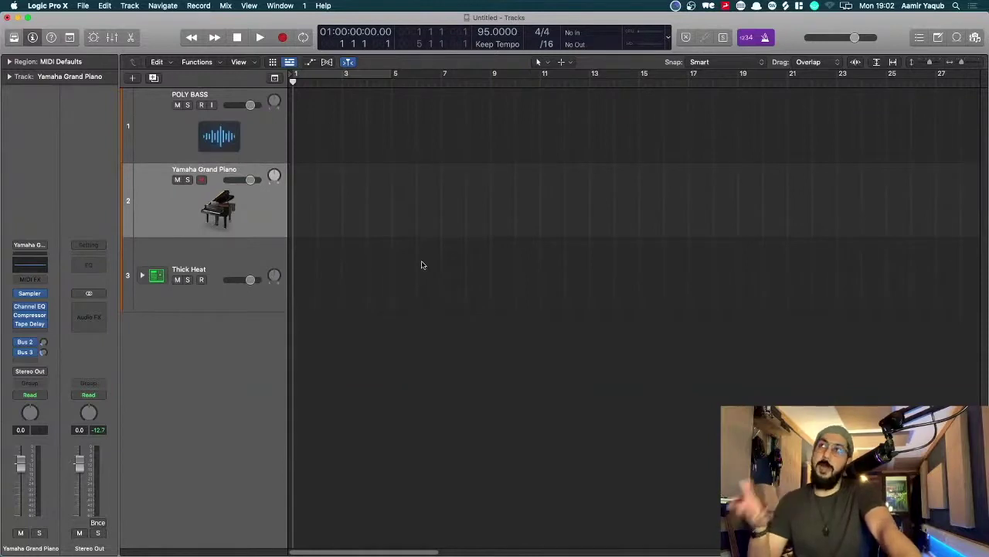
{"action": "left_click", "coordinate": [422, 263], "text": "ctrl+alt"}
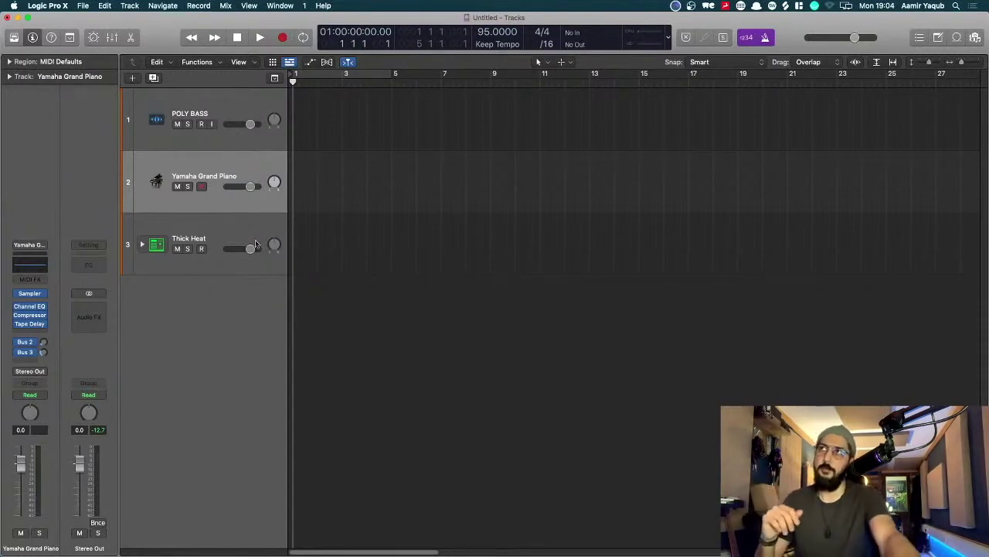
{"action": "left_click", "coordinate": [222, 227]}
Move Thick Heat to the top of the track list, then select POLY BASS, Yamaha Grand Piano and Thick Heat in turn.
{"action": "left_click_drag", "start_coordinate": [221, 228], "coordinate": [215, 100]}
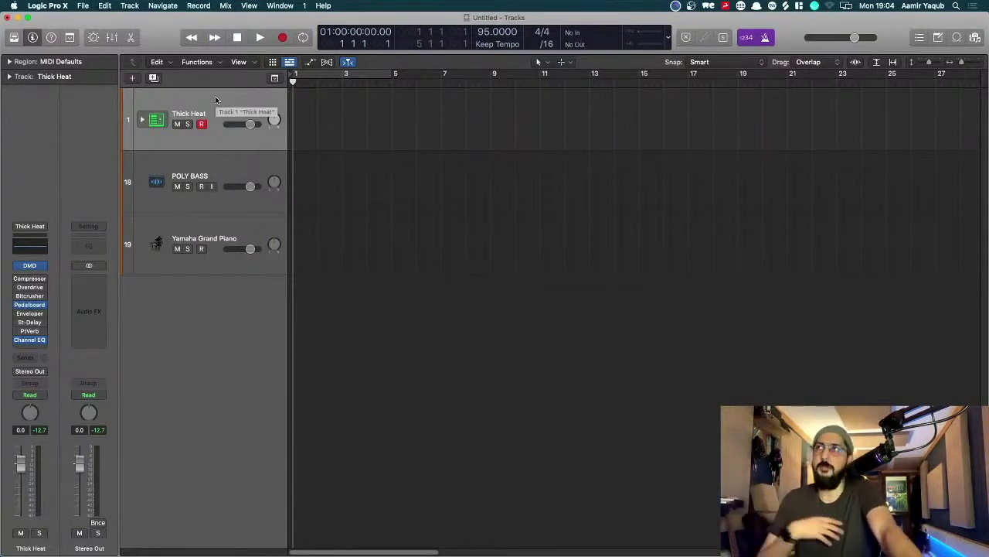
{"action": "left_click", "coordinate": [223, 178]}
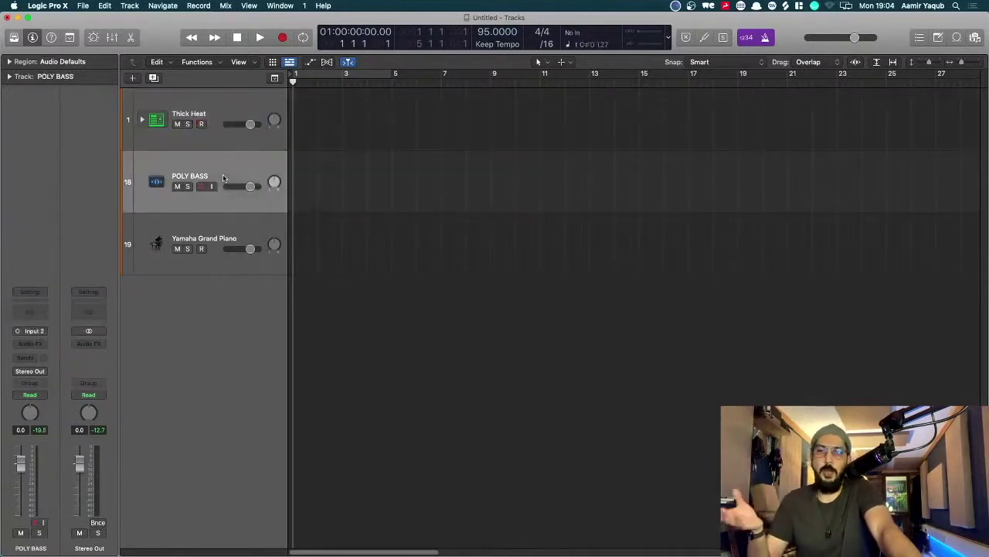
{"action": "left_click", "coordinate": [221, 230]}
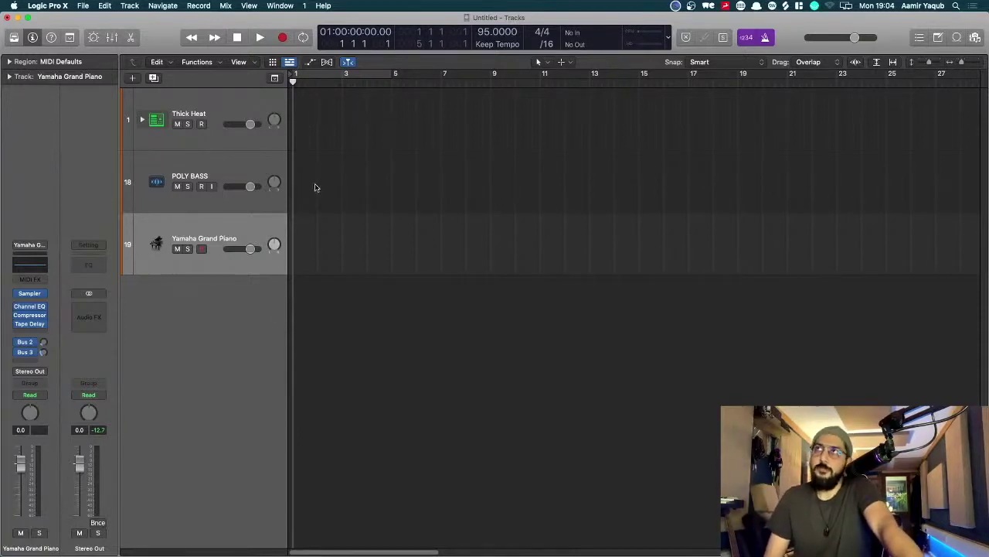
{"action": "left_click", "coordinate": [238, 176]}
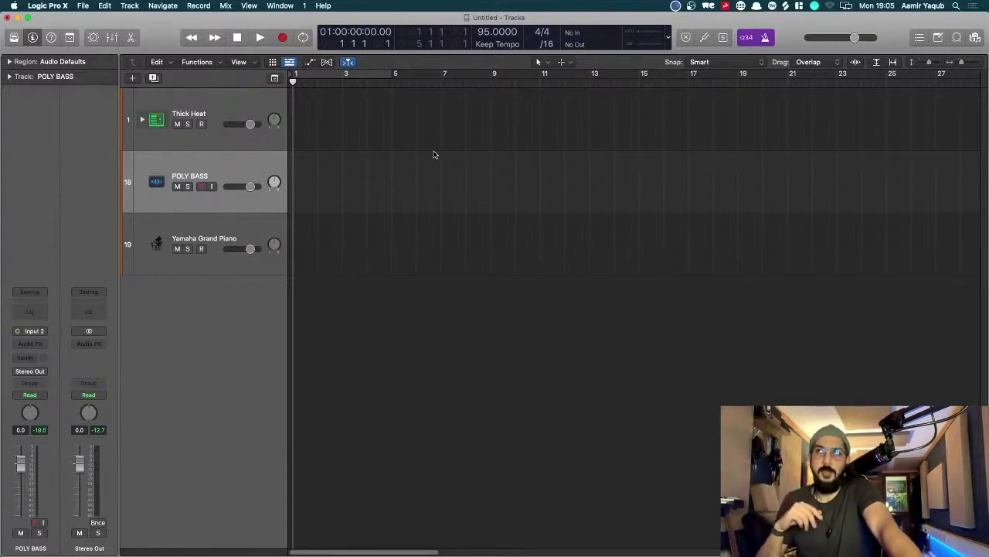
{"action": "left_click", "coordinate": [217, 143]}
Reselect the POLY BASS track and go to the Logic Pro X application menu.
{"action": "left_click", "coordinate": [220, 169]}
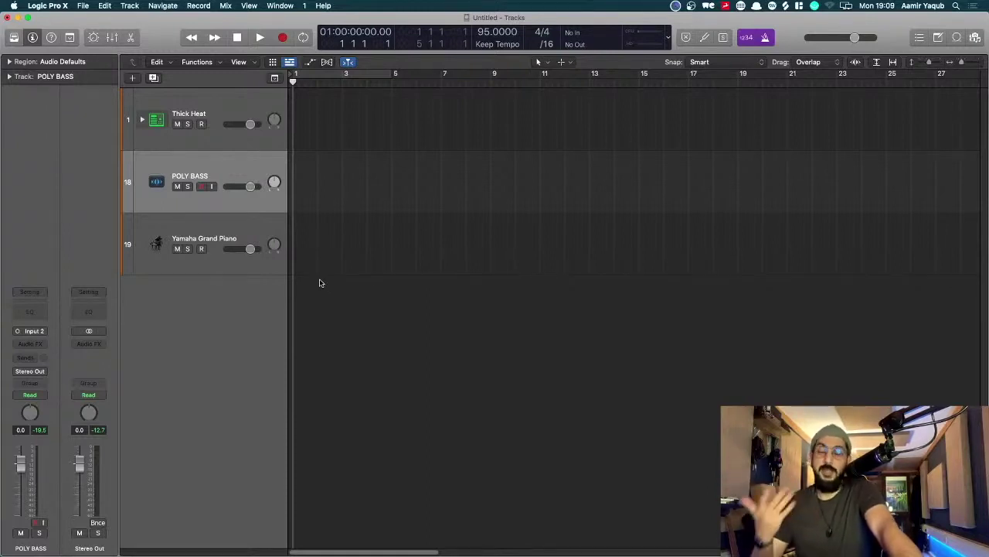
{"action": "left_click", "coordinate": [48, 5]}
Open Preferences > Audio, nudge the window into place, and list the I/O buffer sizes.
{"action": "mouse_move", "coordinate": [56, 35]}
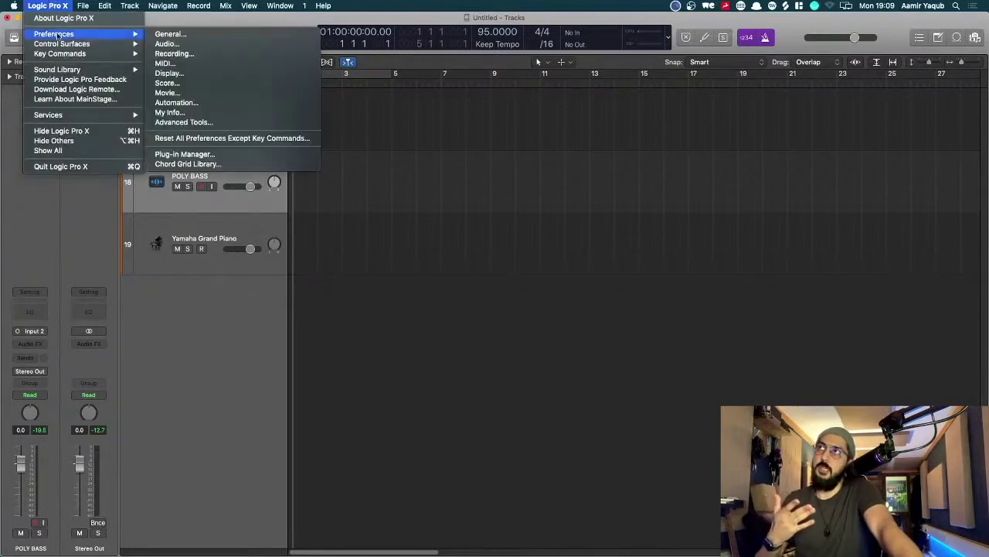
{"action": "left_click", "coordinate": [189, 47]}
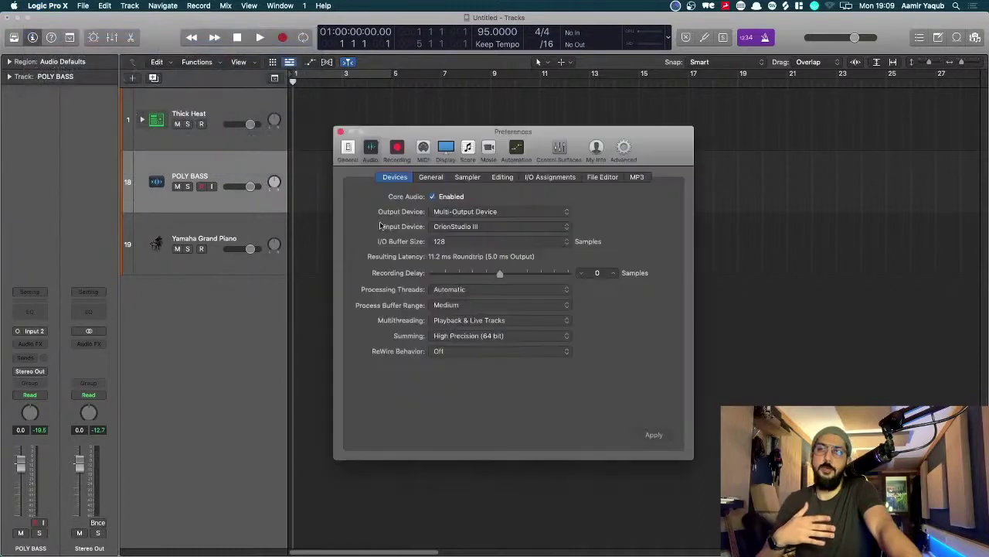
{"action": "left_click_drag", "start_coordinate": [570, 130], "coordinate": [579, 129]}
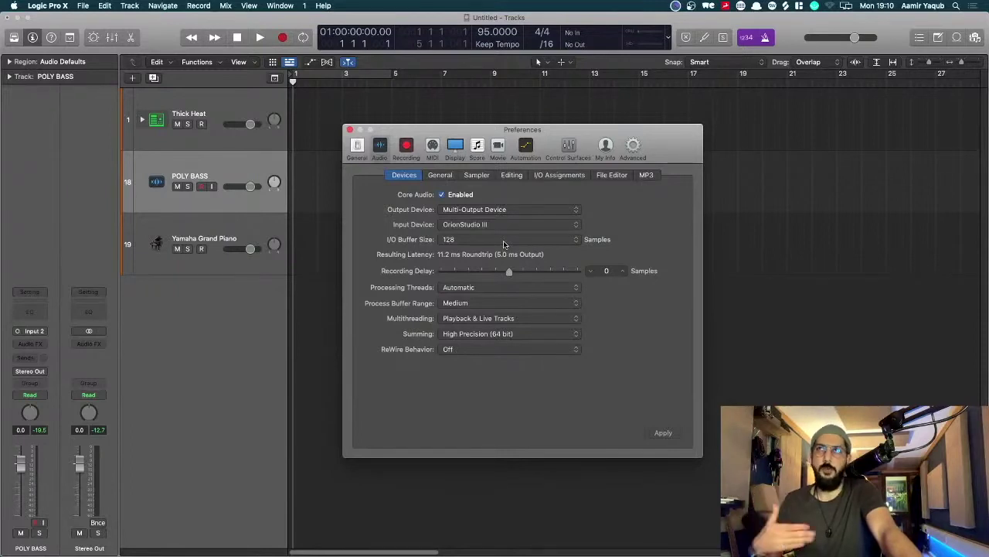
{"action": "left_click", "coordinate": [503, 244]}
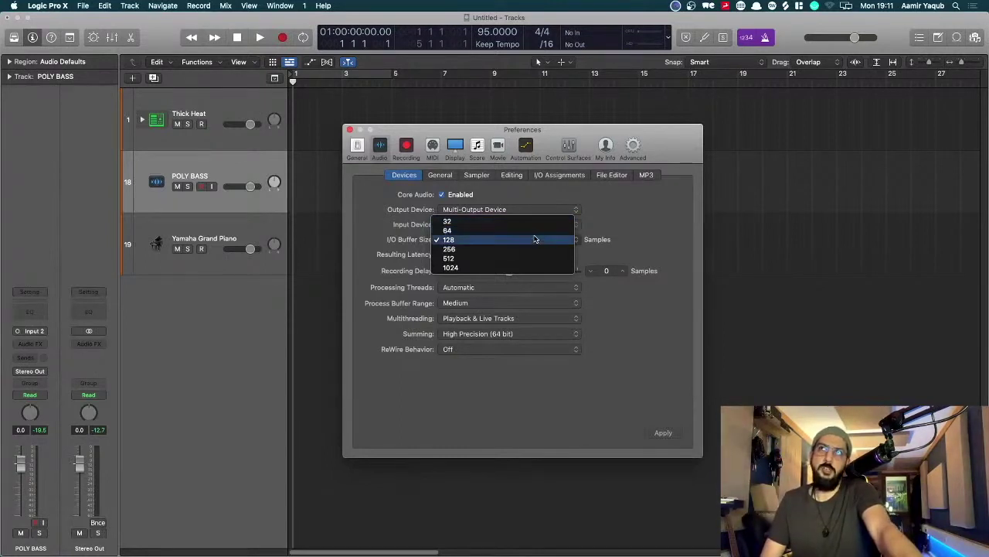
Look over the I/O buffer size options twice, leaving it at 128 samples.
{"action": "left_click", "coordinate": [639, 238]}
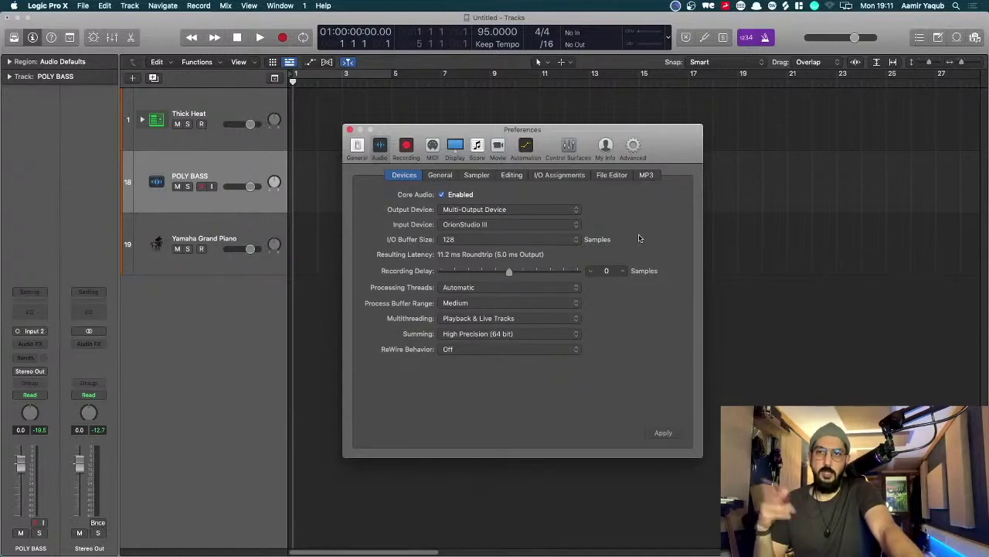
{"action": "left_click", "coordinate": [483, 240]}
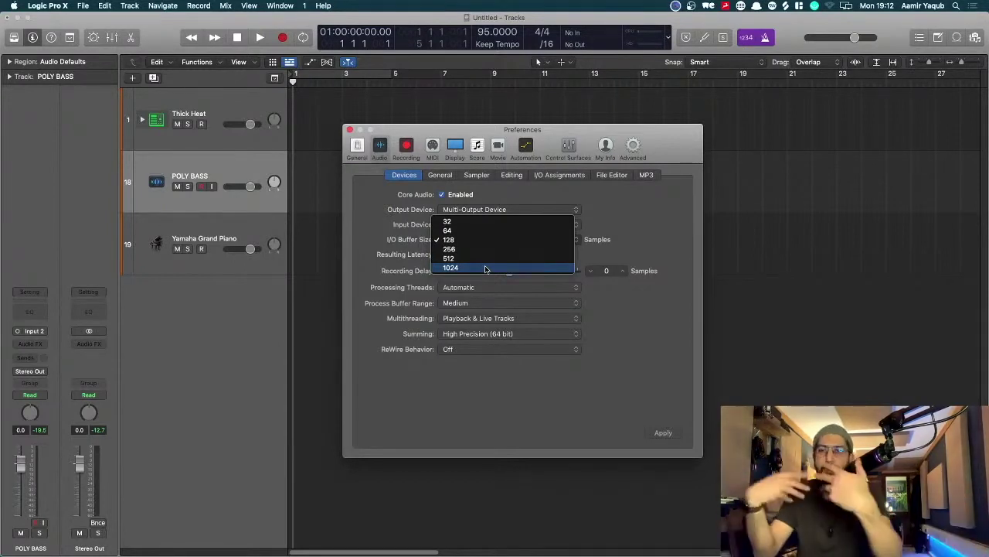
{"action": "left_click", "coordinate": [661, 210]}
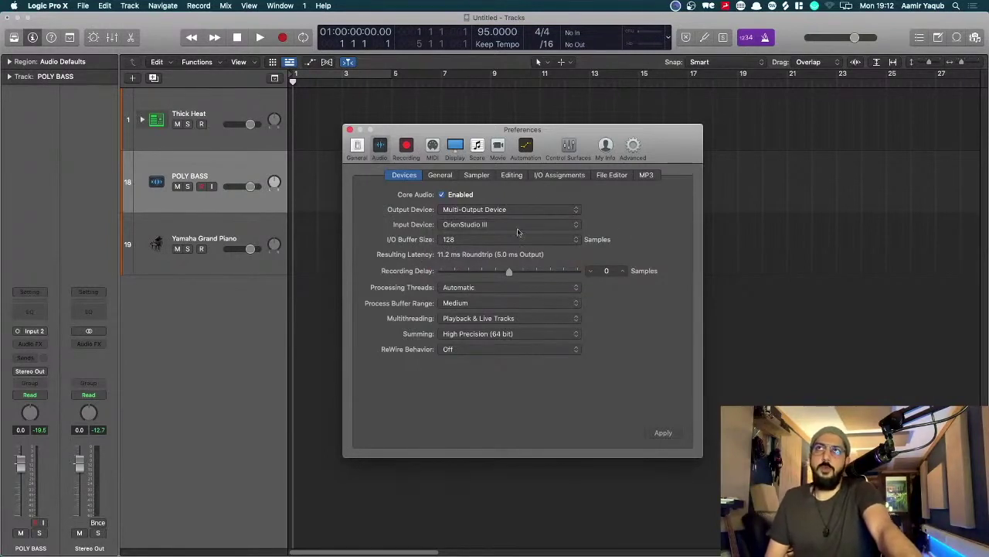
View the General audio preferences, then the Sampler preferences.
{"action": "left_click", "coordinate": [437, 177]}
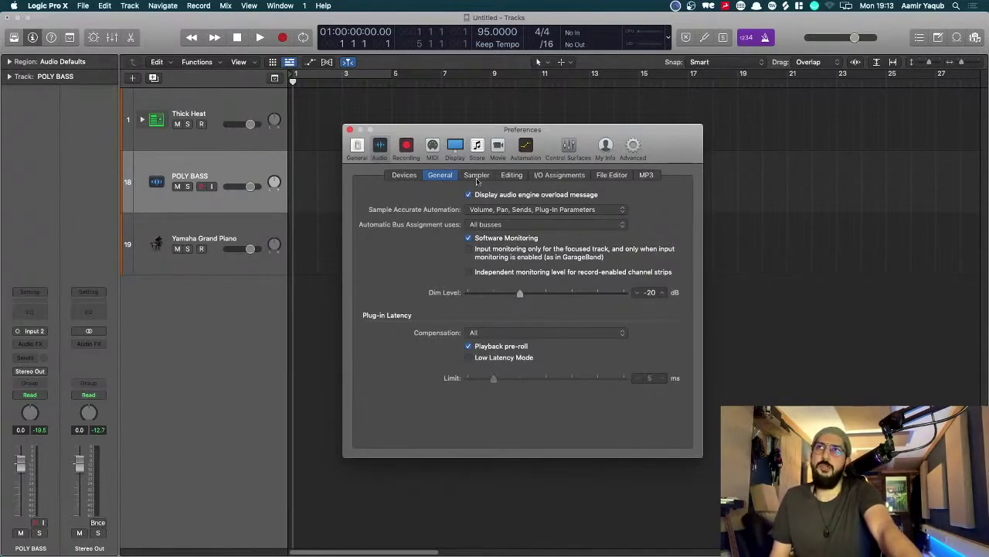
{"action": "left_click", "coordinate": [477, 177]}
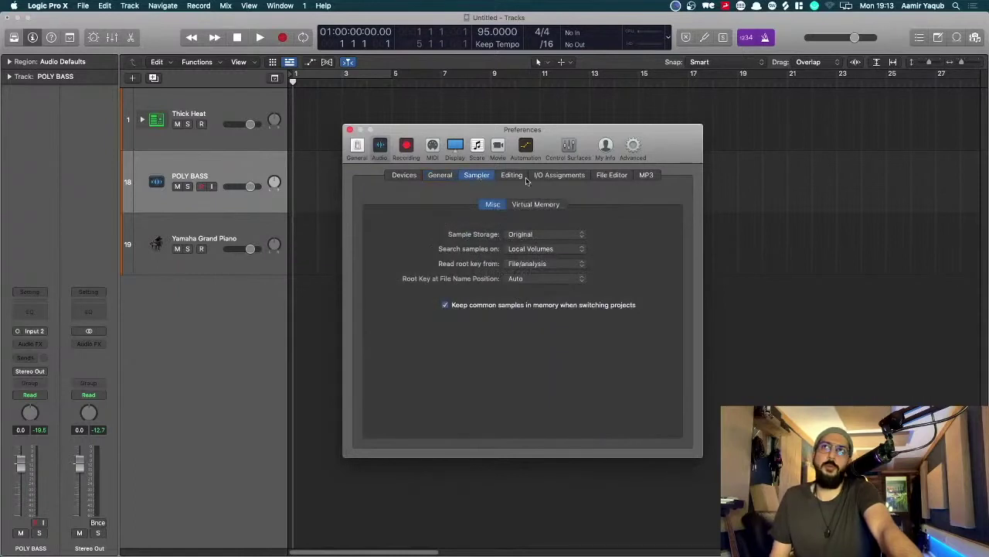
Page through the Editing, I/O Assignments, File Editor, MP3 and Recording preference sections.
{"action": "left_click", "coordinate": [523, 177]}
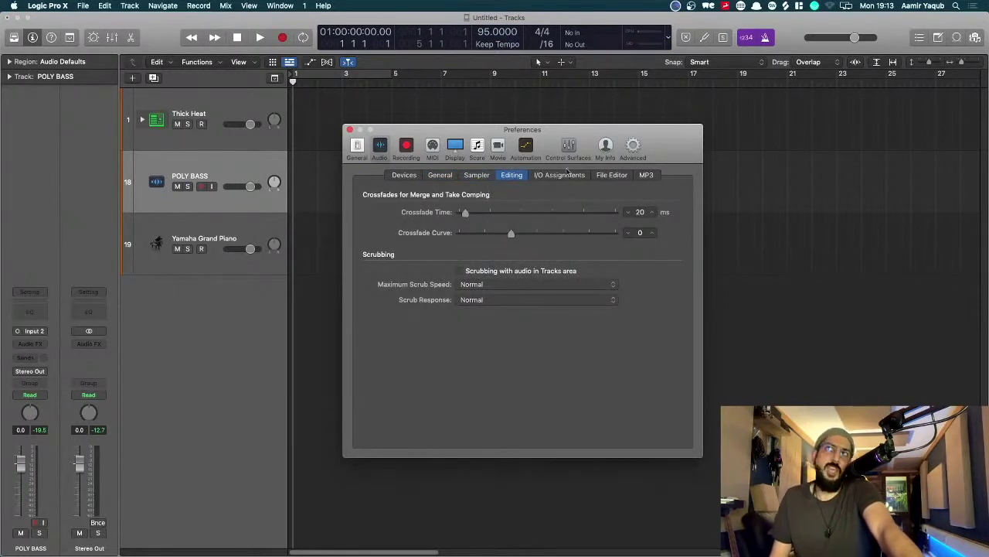
{"action": "left_click", "coordinate": [570, 181]}
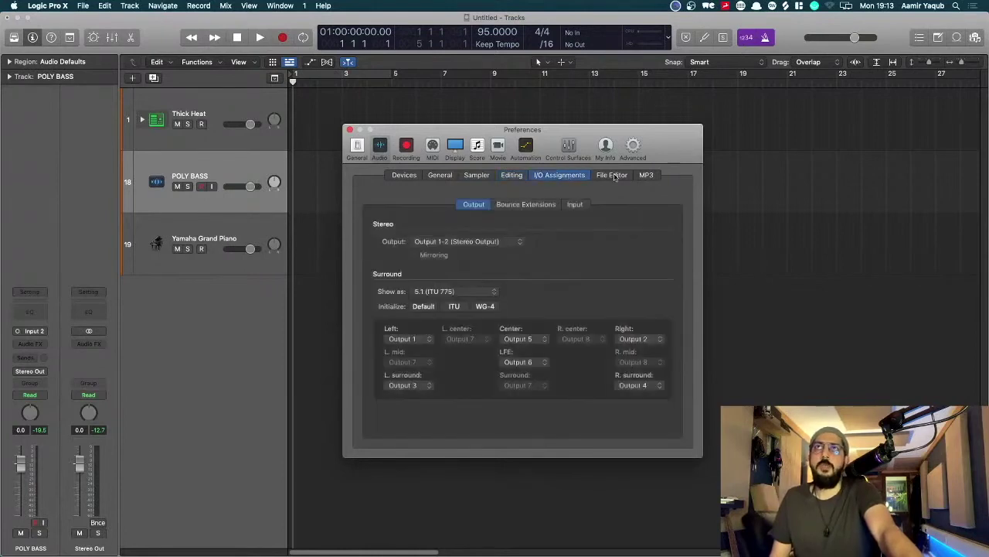
{"action": "left_click", "coordinate": [615, 176]}
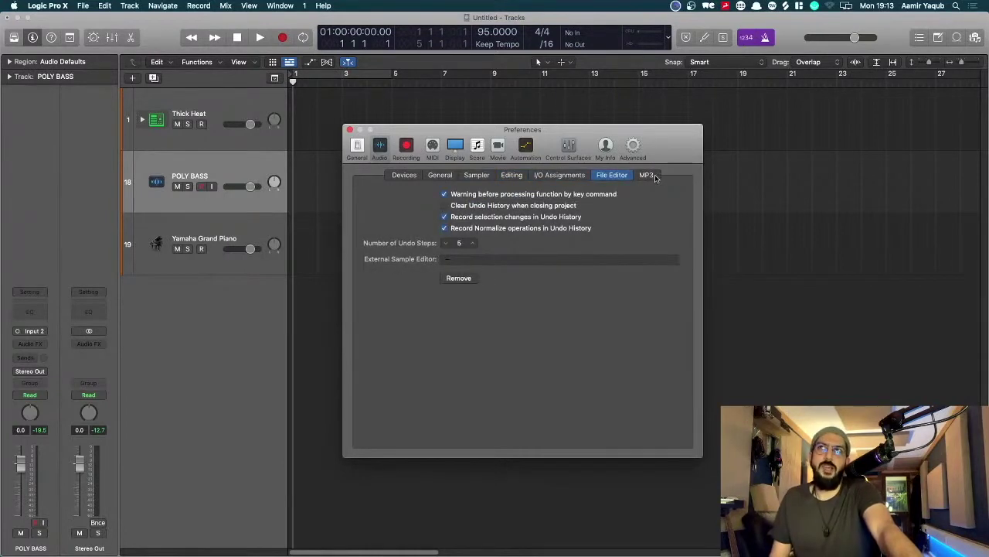
{"action": "left_click", "coordinate": [646, 176]}
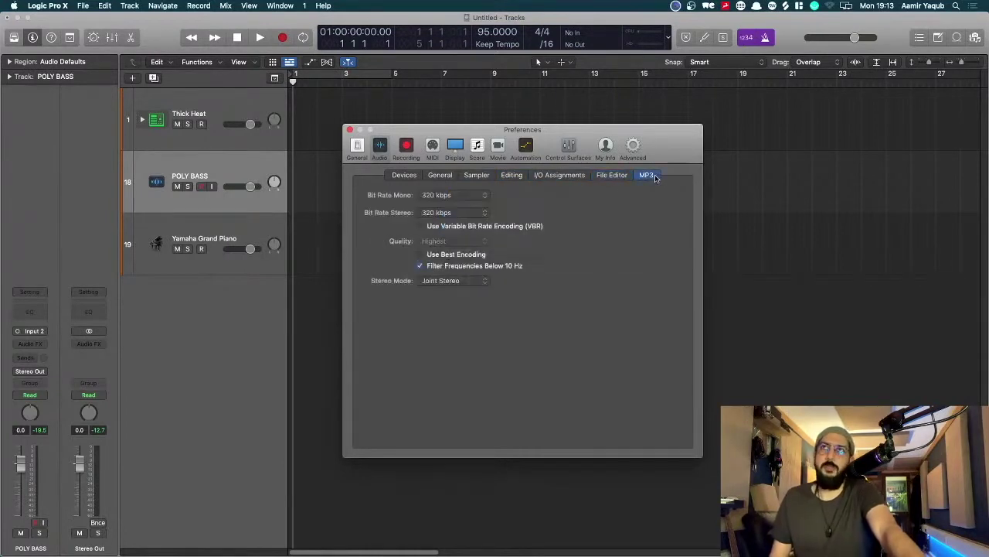
{"action": "left_click", "coordinate": [407, 144]}
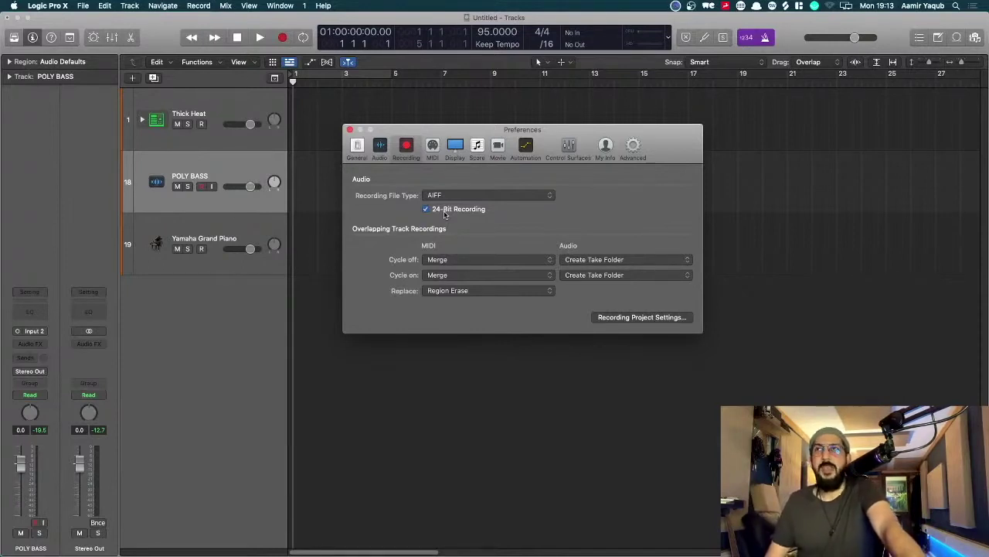
Check the recording file types, keeping AIFF, and open the project's Recording settings.
{"action": "left_click", "coordinate": [469, 195]}
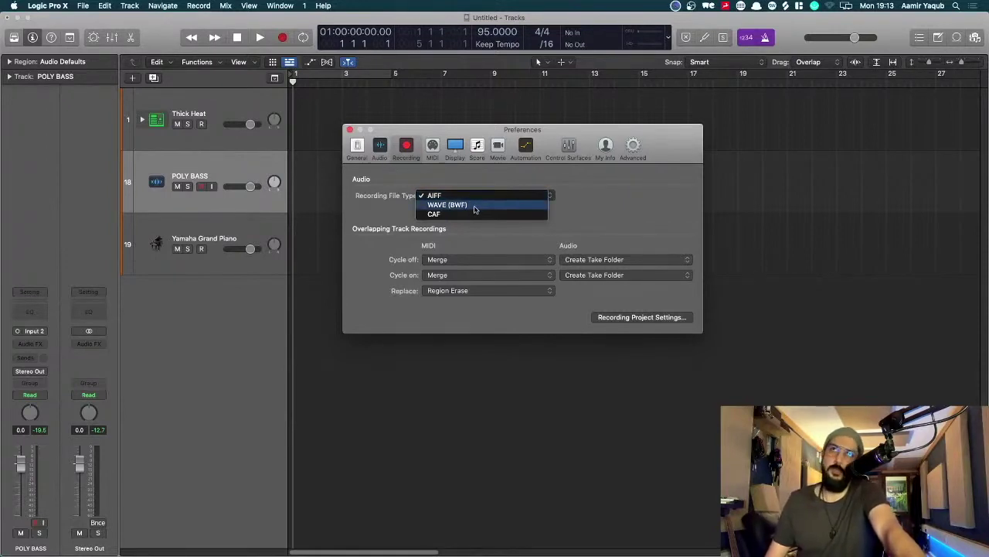
{"action": "left_click", "coordinate": [606, 202]}
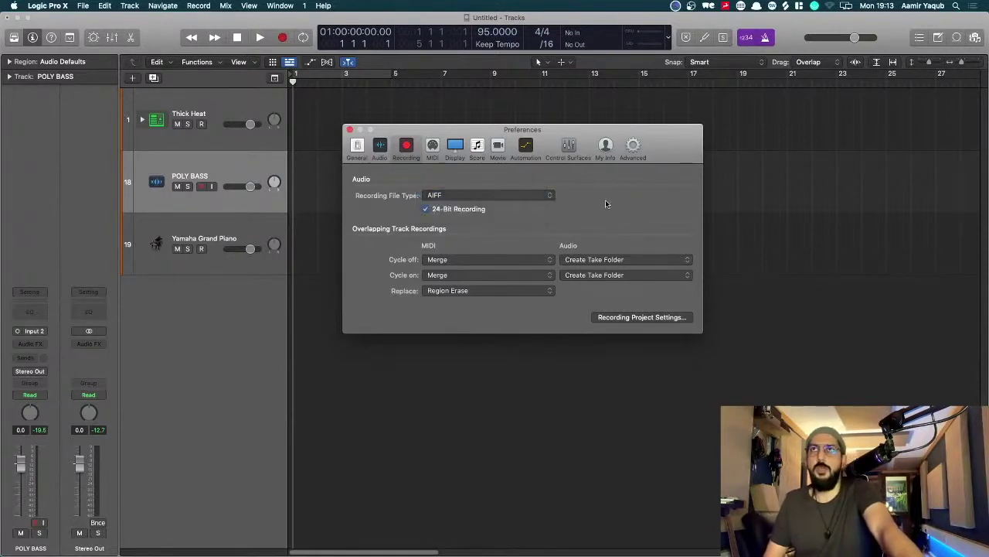
{"action": "left_click", "coordinate": [625, 318]}
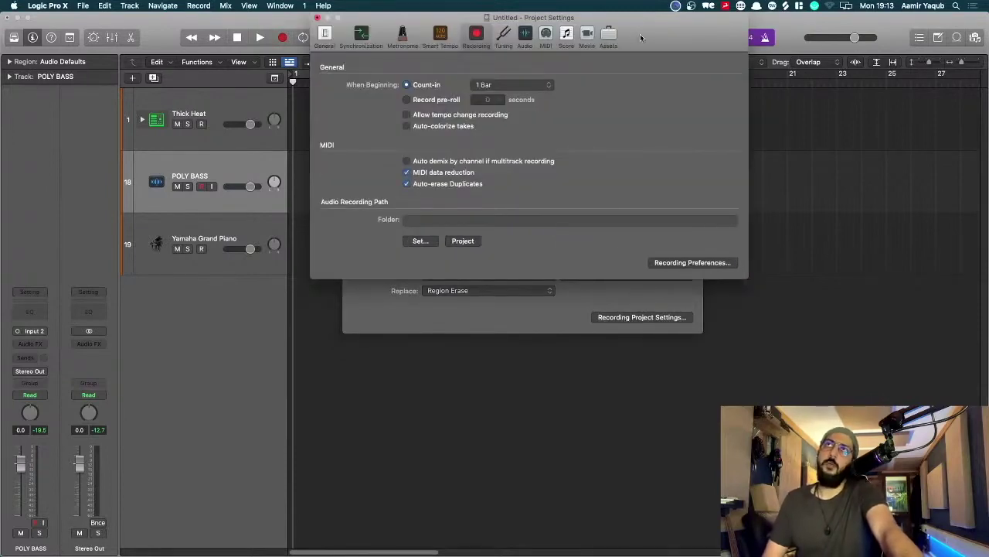
Move the Project Settings window lower and bring the Recording preferences back to front.
{"action": "left_click_drag", "start_coordinate": [640, 34], "coordinate": [652, 161]}
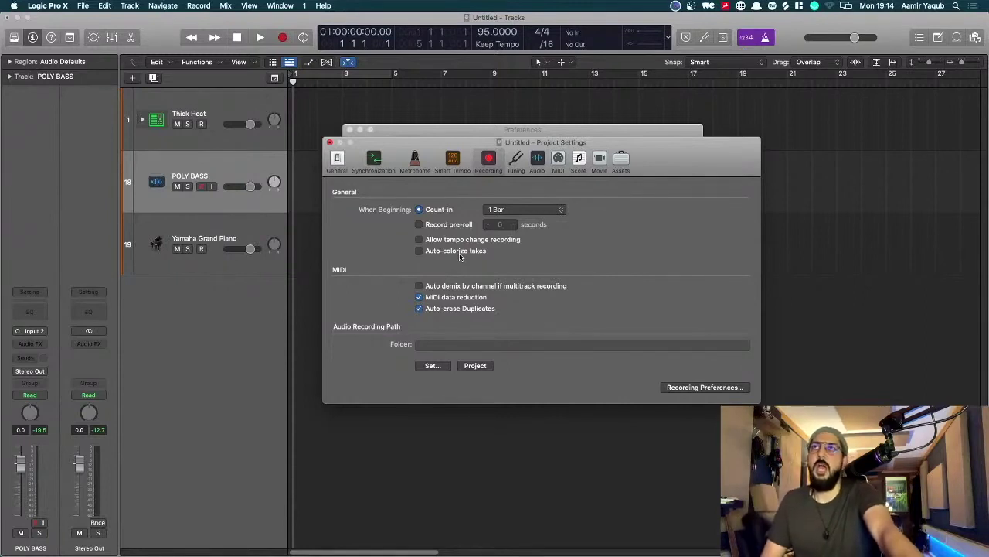
{"action": "left_click", "coordinate": [701, 387]}
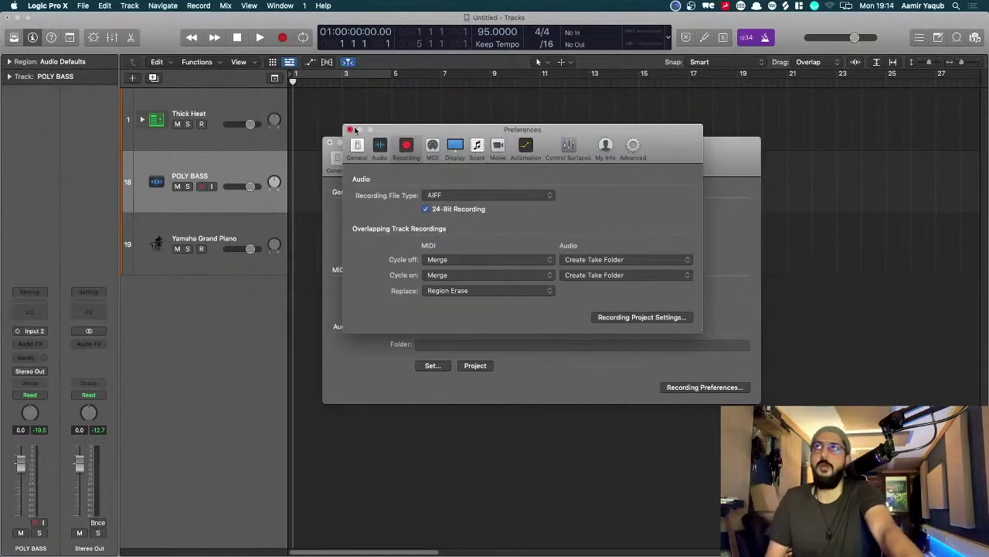
Close the Preferences and Project Settings windows, then bring up the control bar options.
{"action": "left_click", "coordinate": [351, 131]}
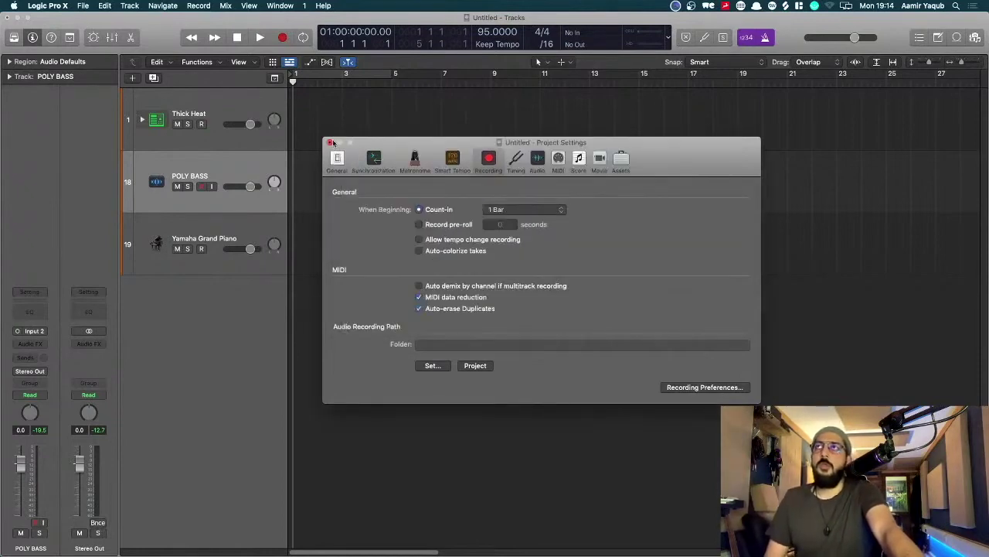
{"action": "left_click", "coordinate": [330, 143]}
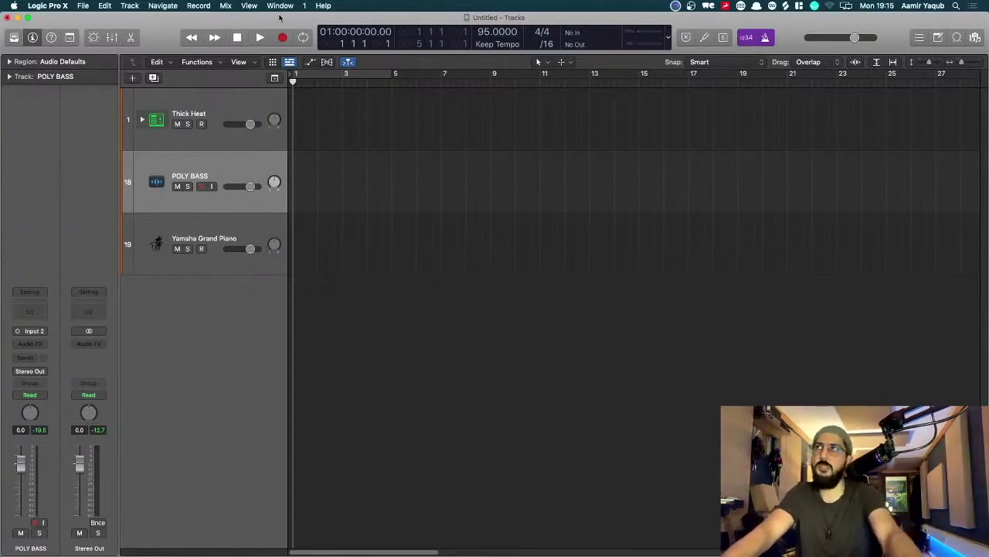
{"action": "right_click", "coordinate": [171, 42]}
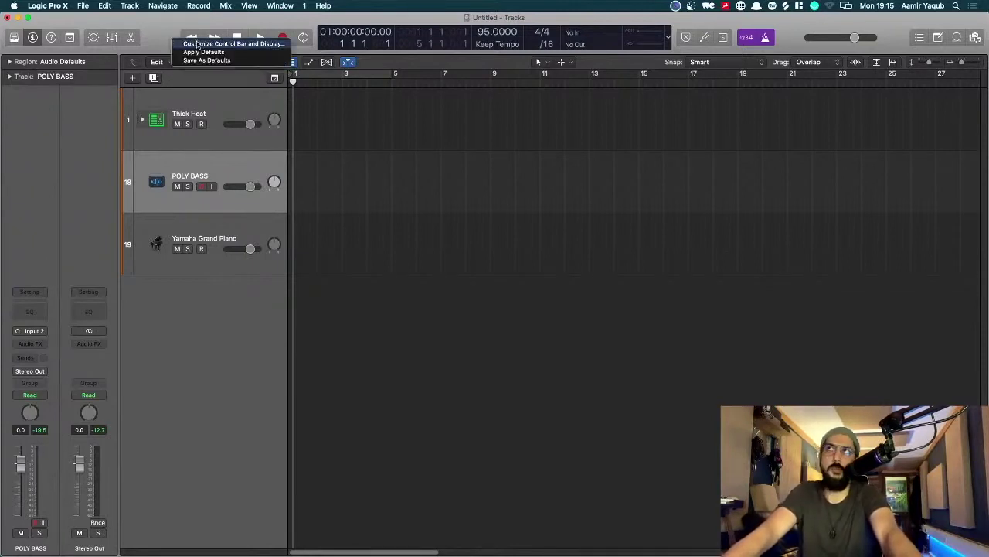
Tick Capture Recording under Transport in the control bar settings, confirm, then view the File menu.
{"action": "left_click", "coordinate": [198, 44]}
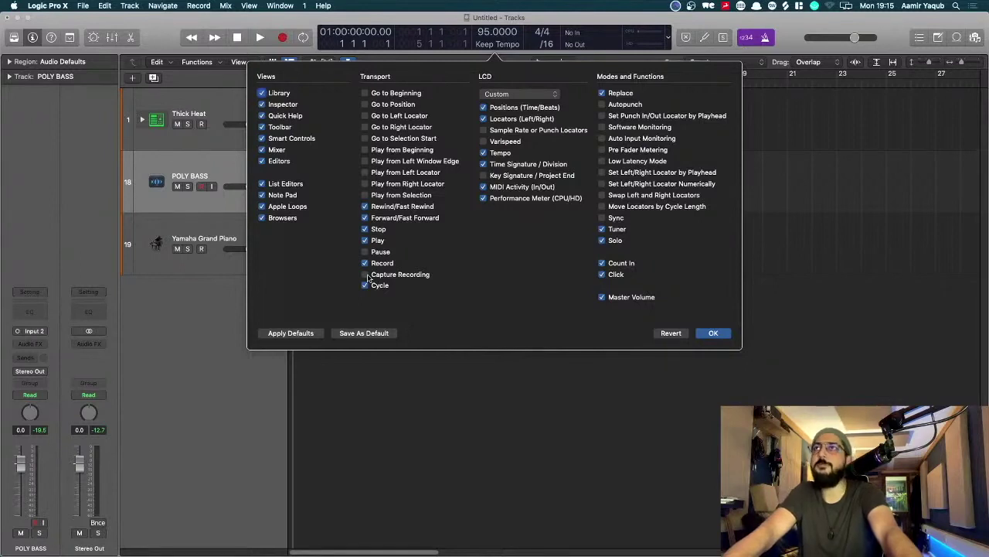
{"action": "left_click", "coordinate": [365, 275]}
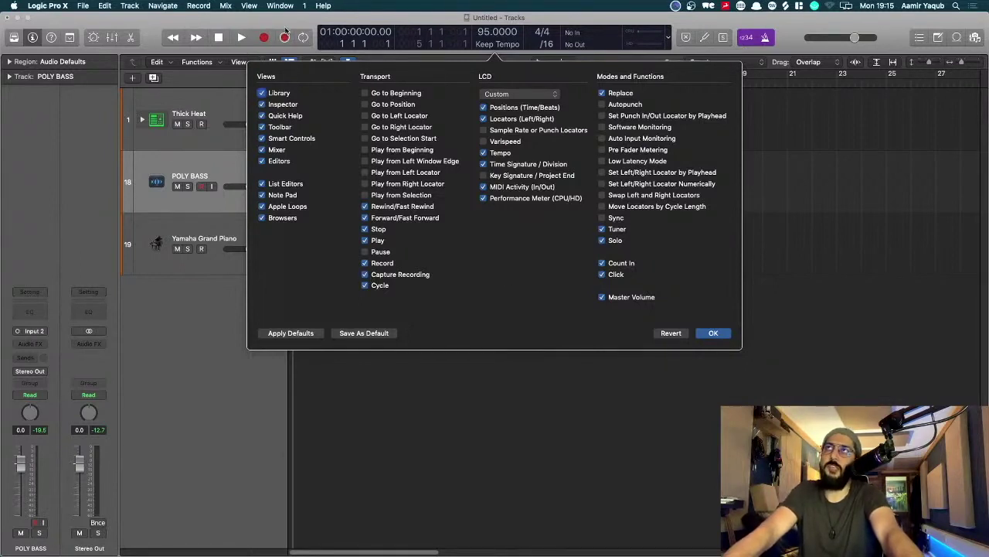
{"action": "left_click", "coordinate": [709, 333]}
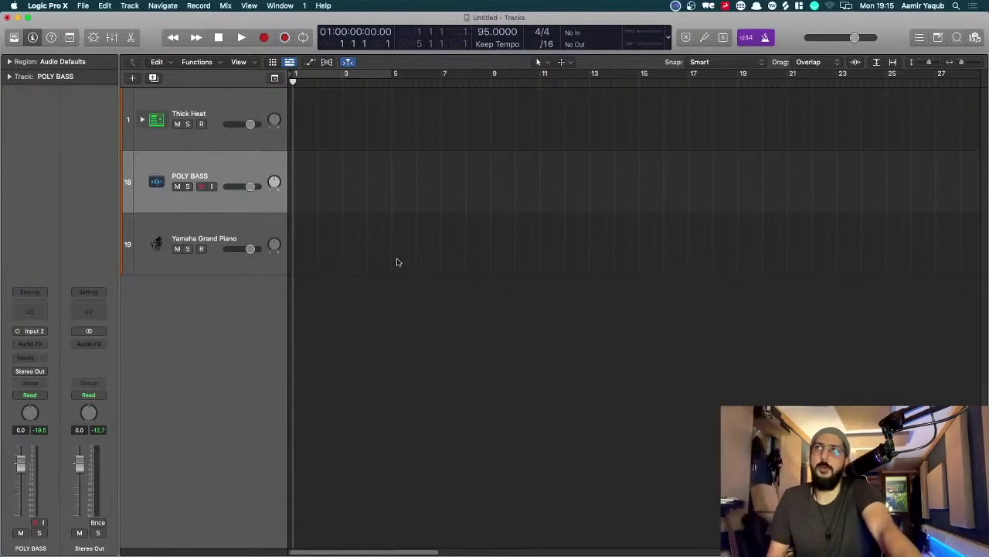
{"action": "left_click", "coordinate": [83, 6]}
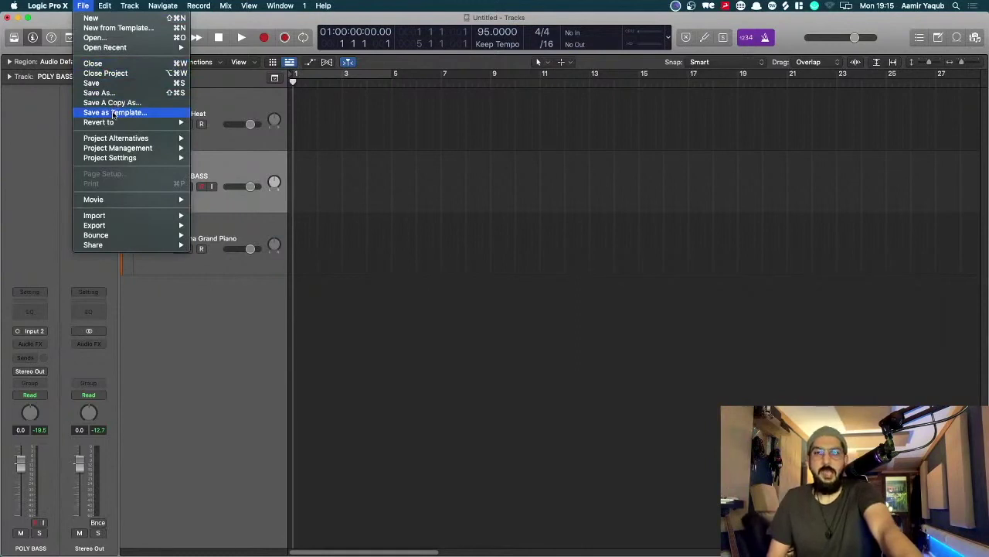
{"action": "left_click", "coordinate": [437, 192]}
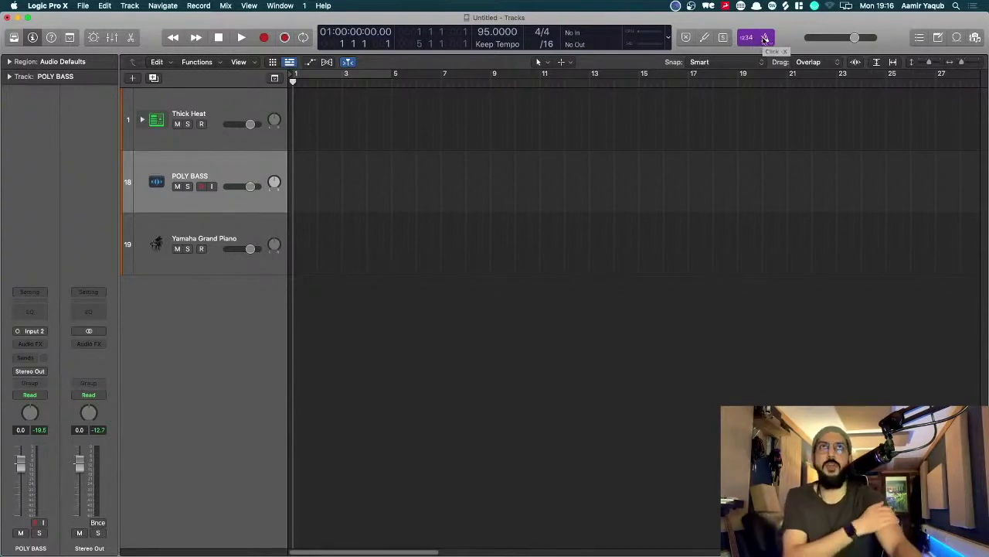
Tick Autopunch and Low Latency Mode in Customize Control Bar and Display and apply.
{"action": "right_click", "coordinate": [795, 39]}
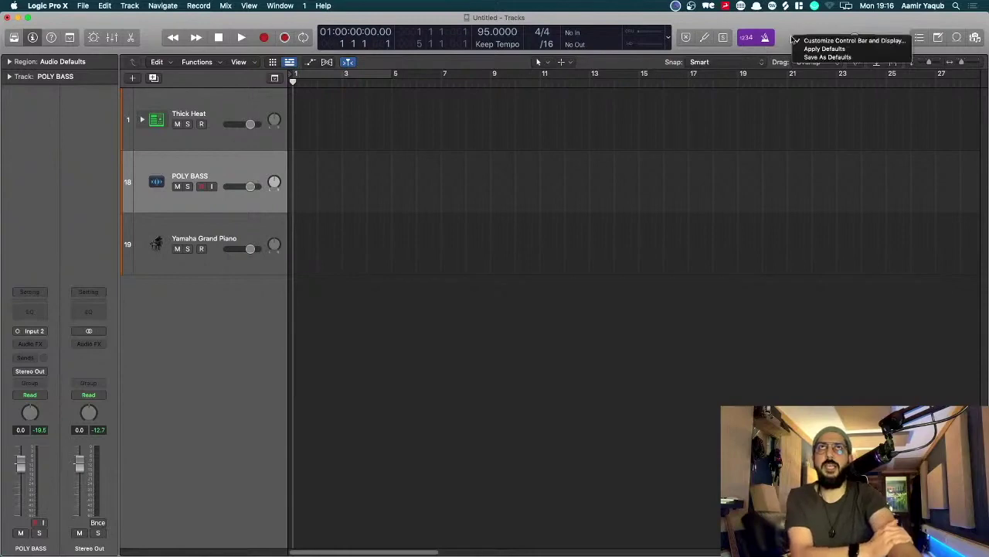
{"action": "left_click", "coordinate": [808, 41]}
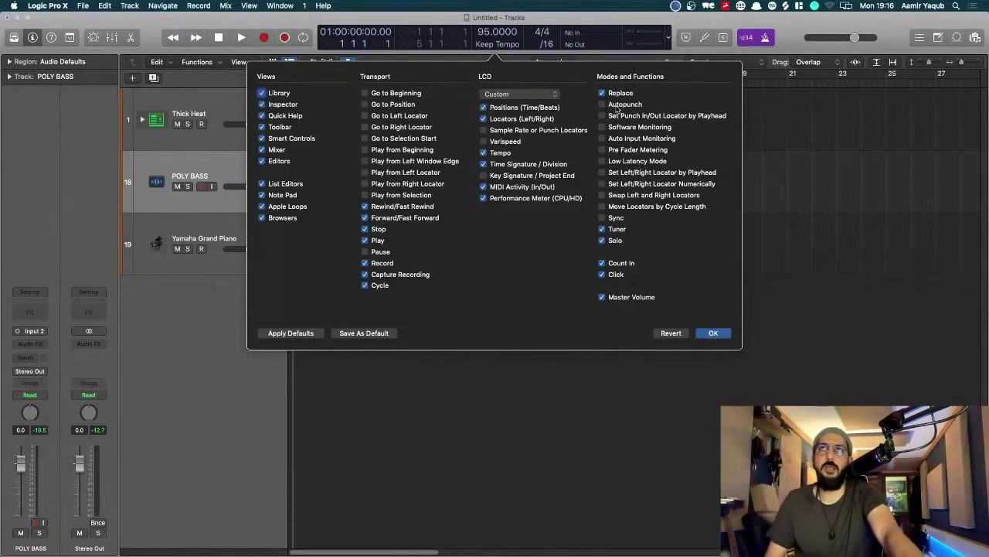
{"action": "left_click", "coordinate": [618, 108]}
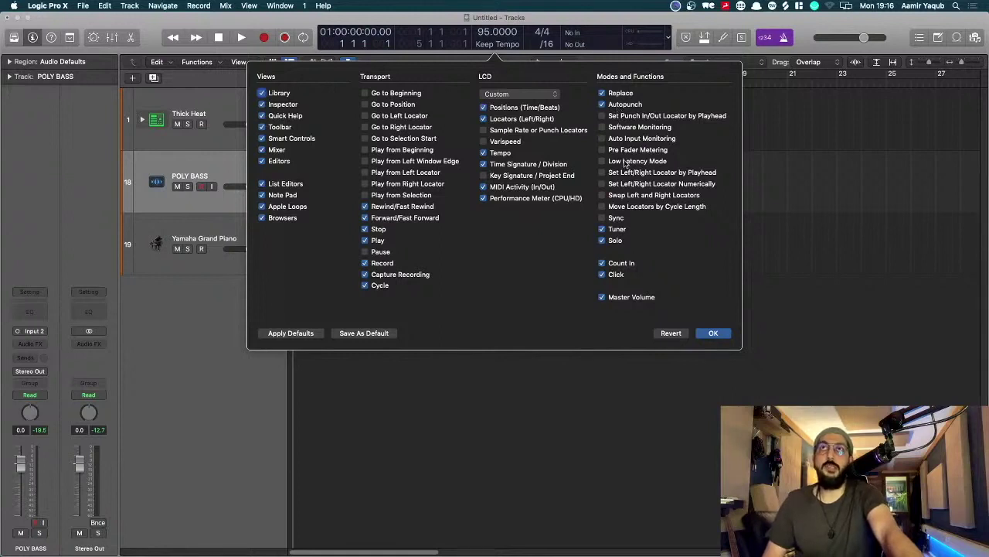
{"action": "left_click", "coordinate": [624, 162]}
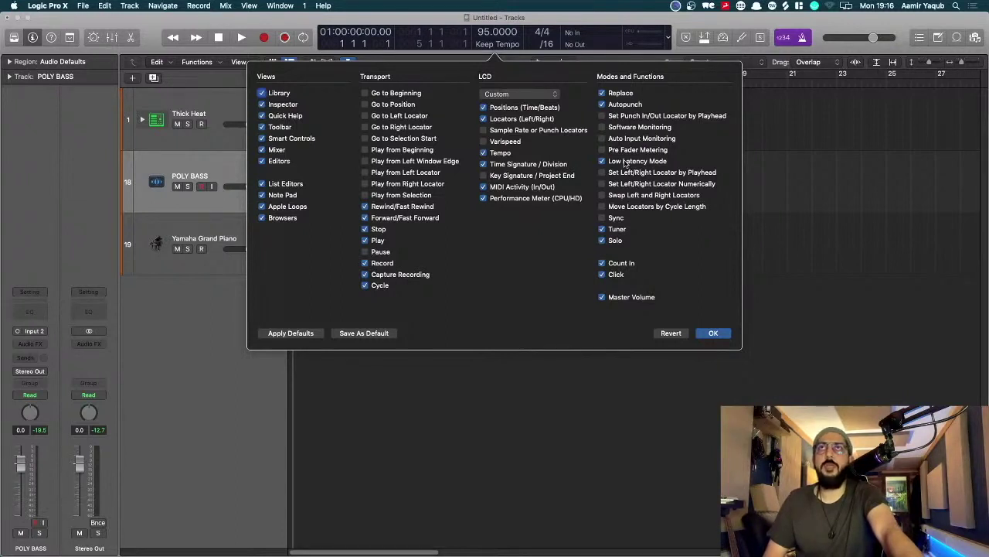
{"action": "left_click", "coordinate": [721, 333]}
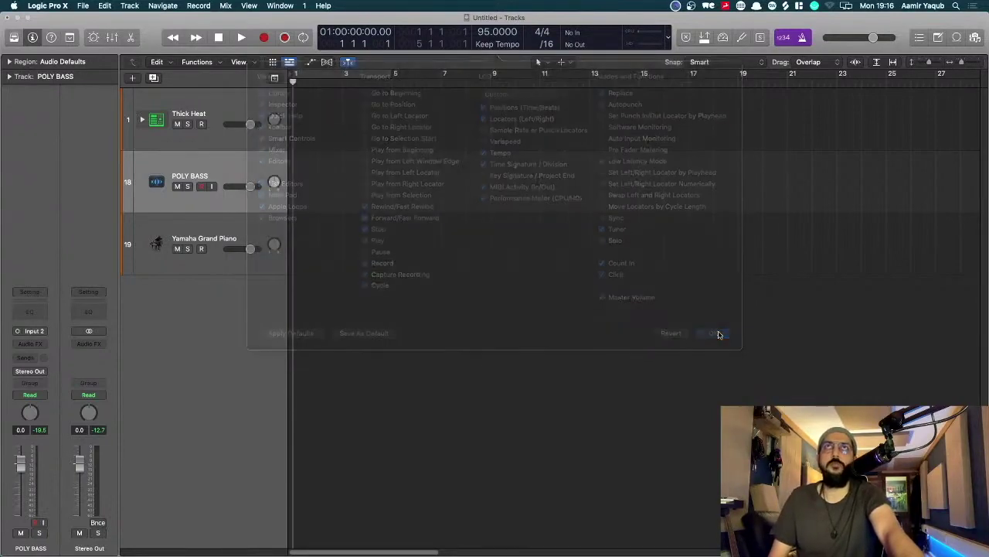